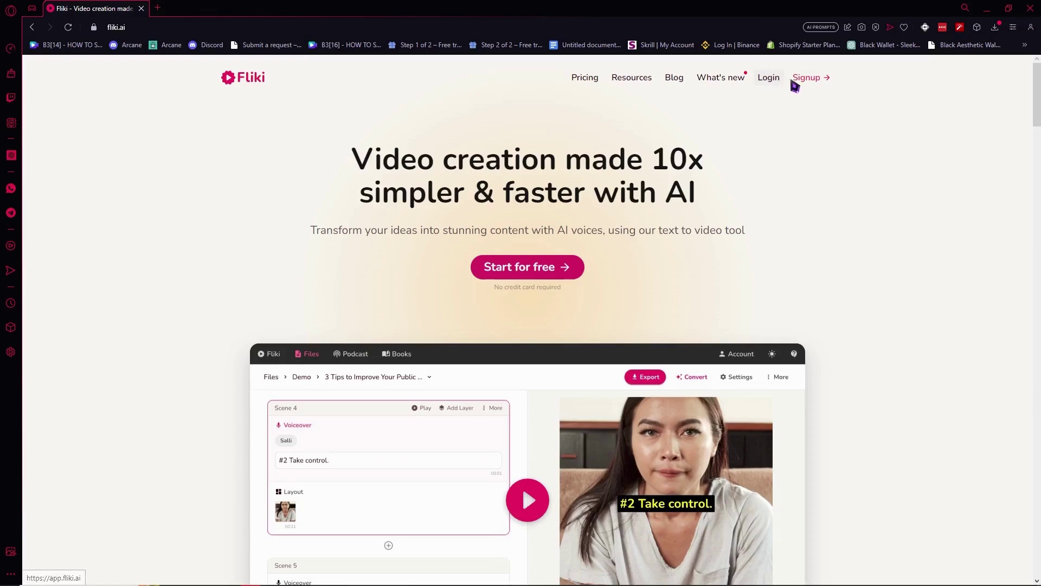
Step: Enter the web app's file list through sign-up and permanently delete the "tutorial" video file
{"action": "left_click", "coordinate": [807, 82]}
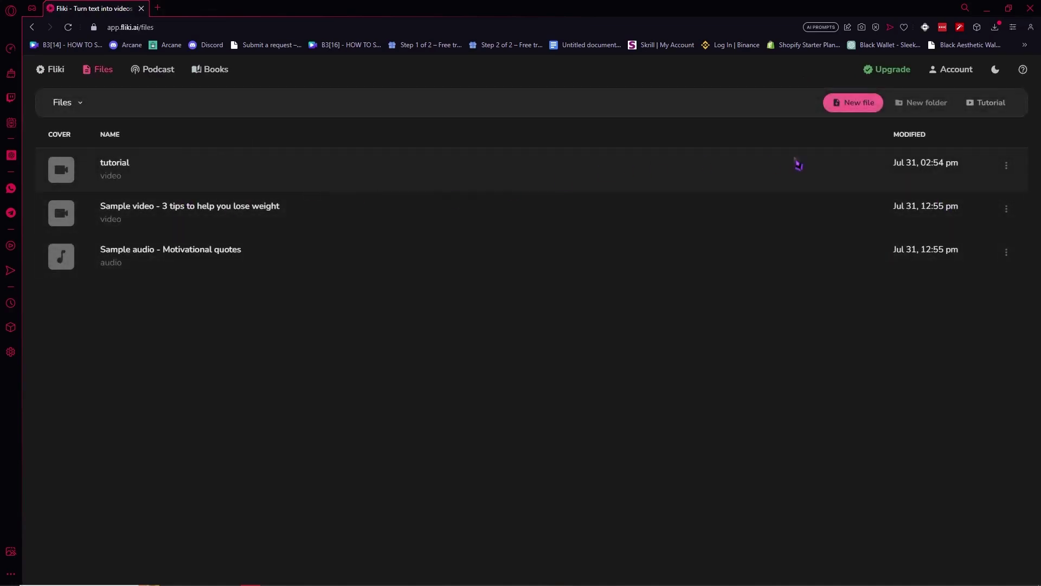
{"action": "left_click", "coordinate": [1012, 171]}
{"action": "left_click", "coordinate": [1004, 250]}
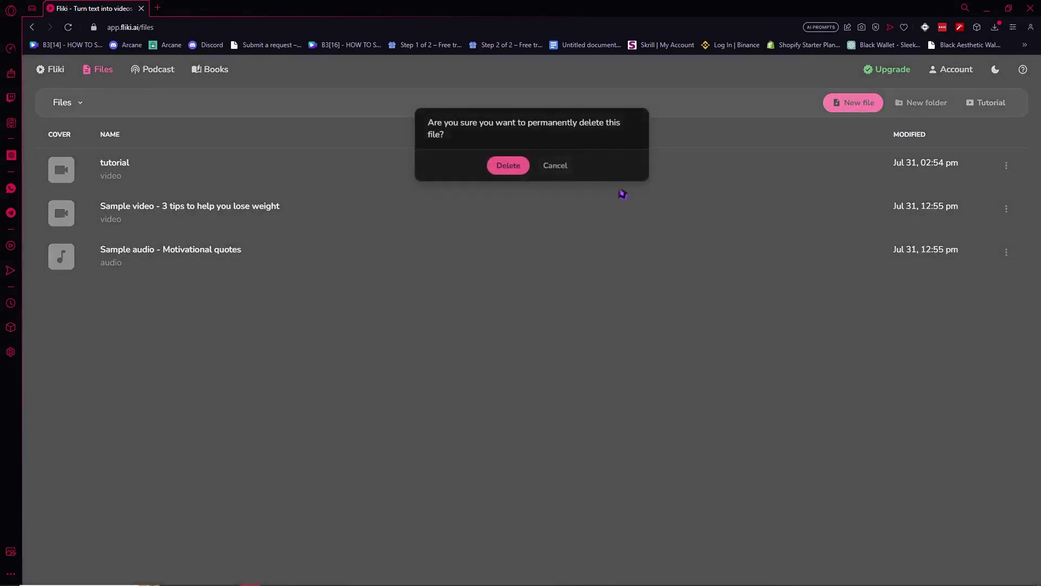
{"action": "left_click", "coordinate": [499, 172]}
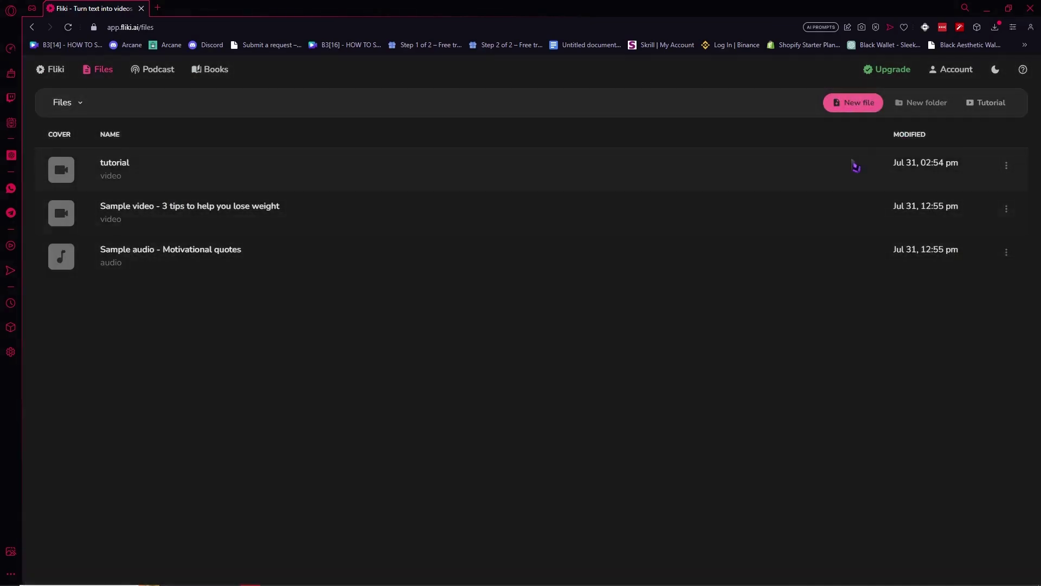
Step: Create a new English video file named "SAMPLE"
{"action": "left_click", "coordinate": [854, 103]}
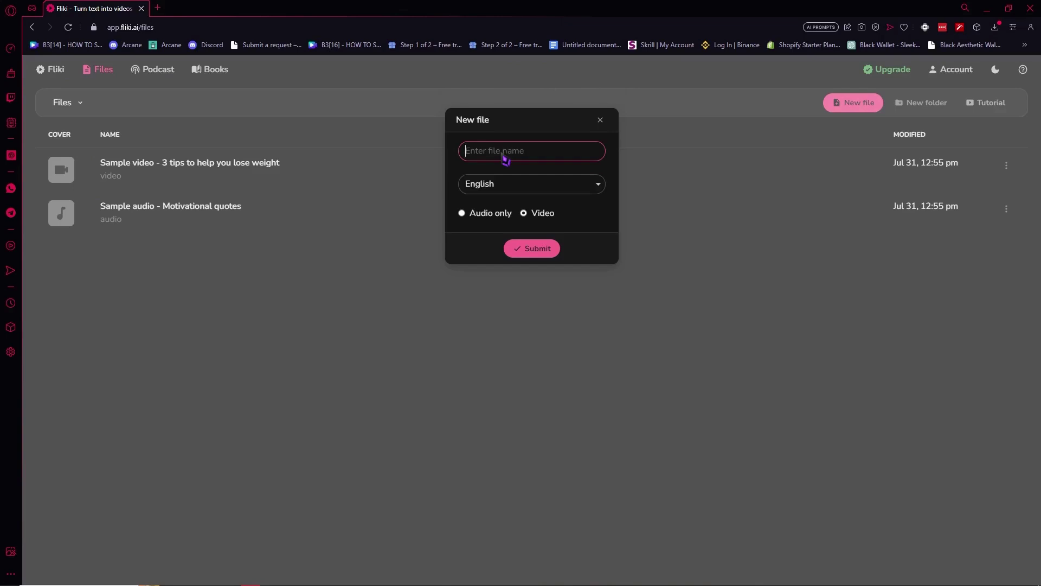
{"action": "type", "text": "SAMPLE"}
{"action": "left_click", "coordinate": [500, 187]}
{"action": "left_click", "coordinate": [529, 186]}
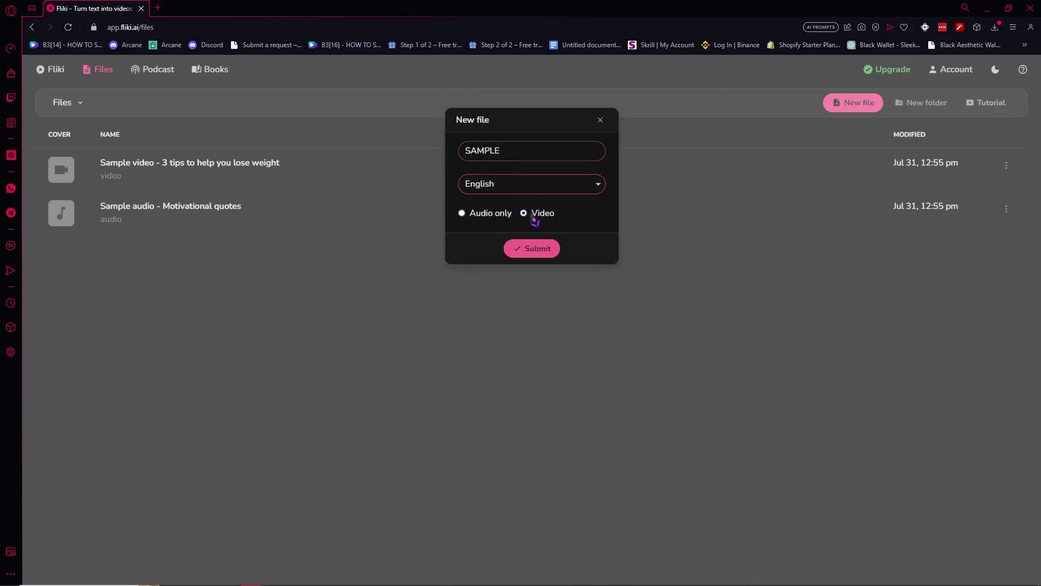
{"action": "left_click", "coordinate": [537, 255]}
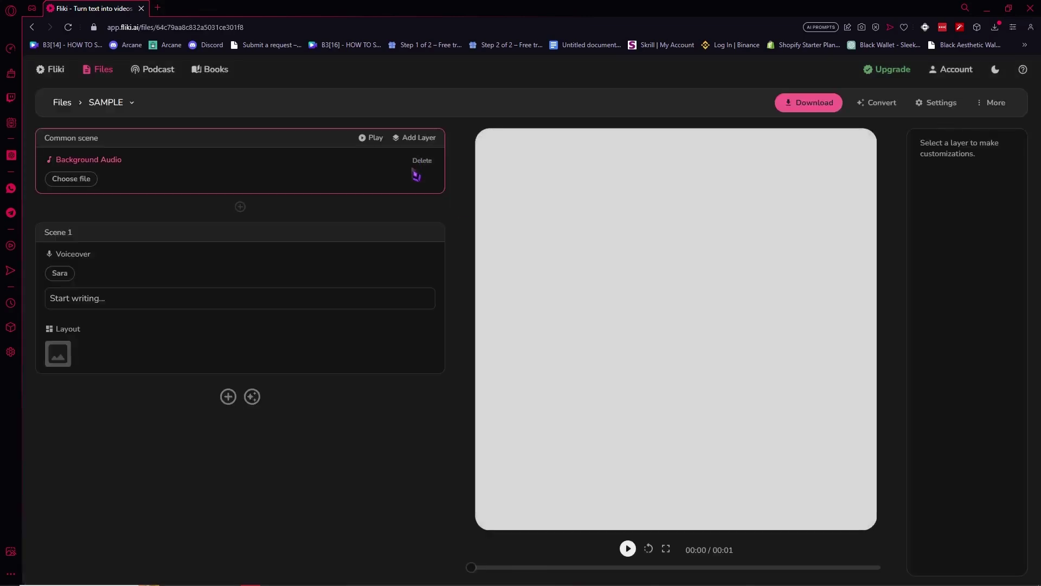
Step: Convert the idea "How to get better at basketball" into a short video of around 1 minute in the Explainer style
{"action": "left_click", "coordinate": [876, 109]}
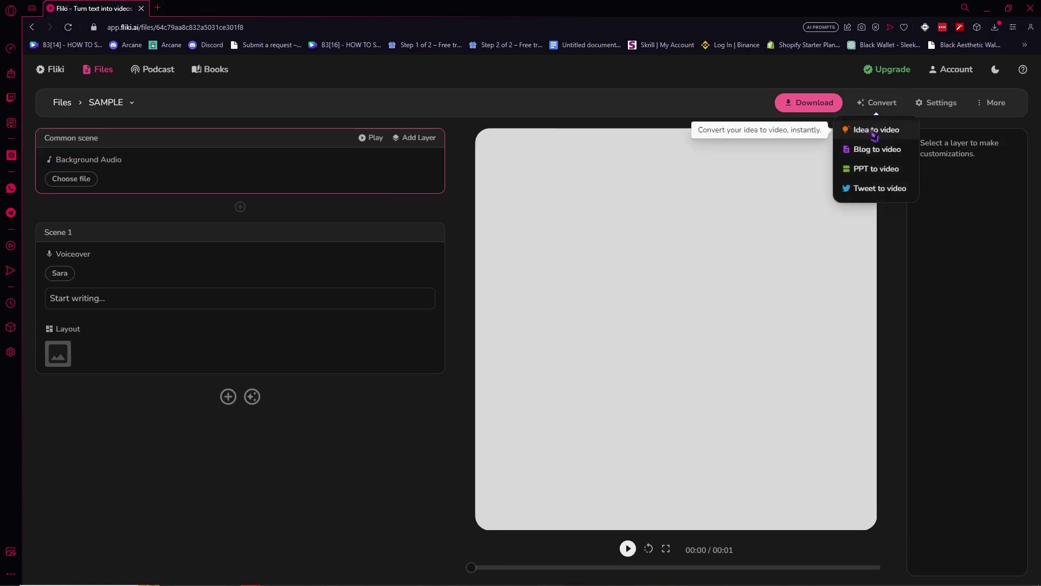
{"action": "left_click", "coordinate": [879, 130]}
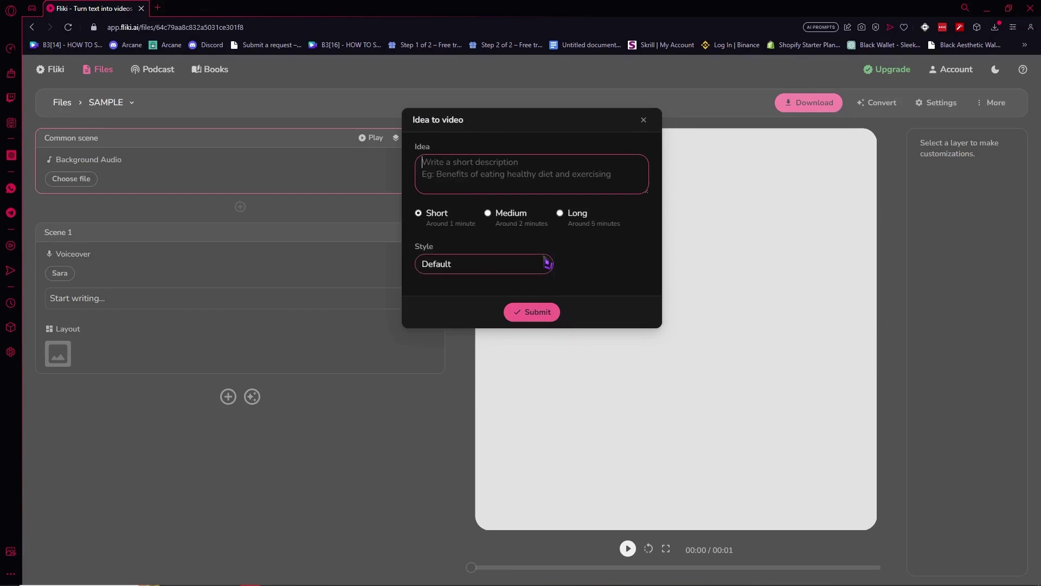
{"action": "type", "text": "How to get better at basketball"}
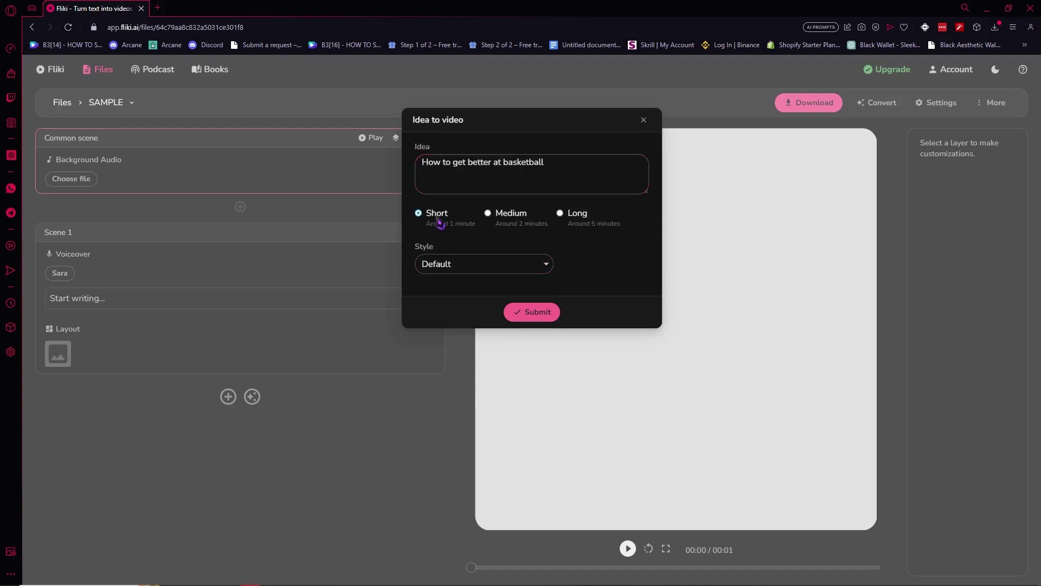
{"action": "left_click", "coordinate": [461, 266]}
{"action": "left_click", "coordinate": [470, 318]}
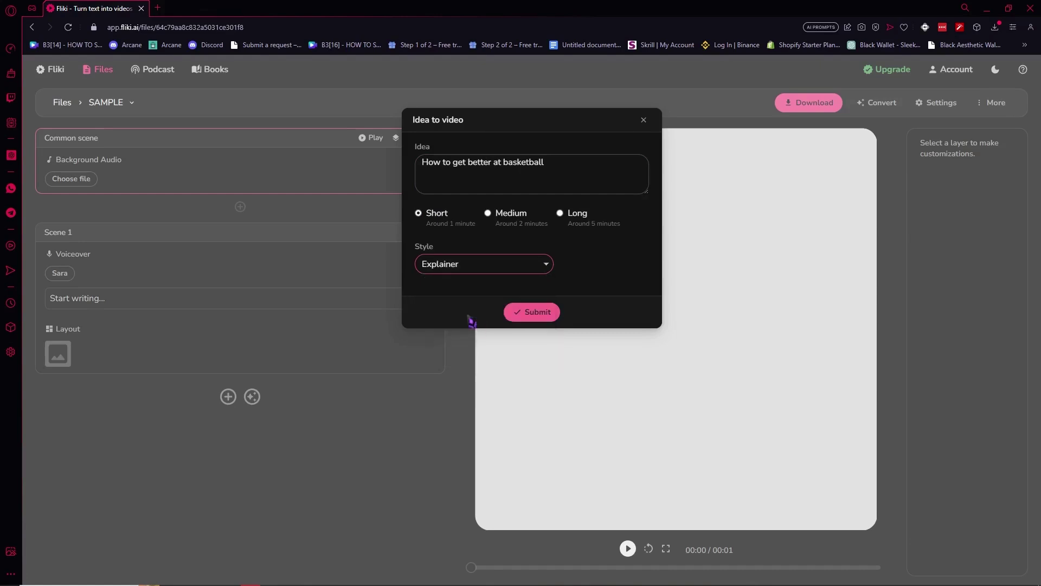
{"action": "left_click", "coordinate": [456, 267]}
{"action": "left_click", "coordinate": [464, 321]}
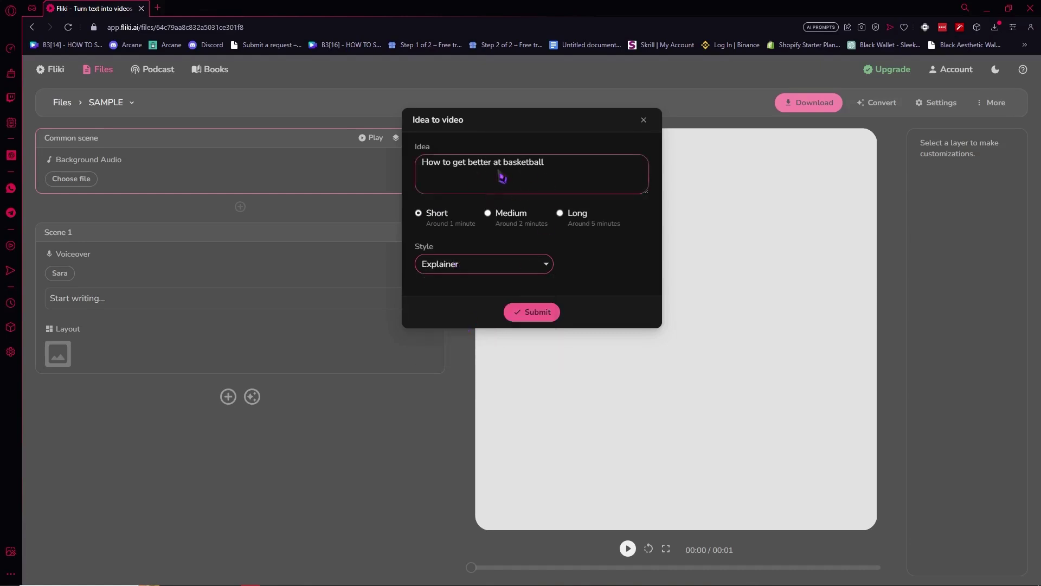
{"action": "left_click", "coordinate": [530, 319]}
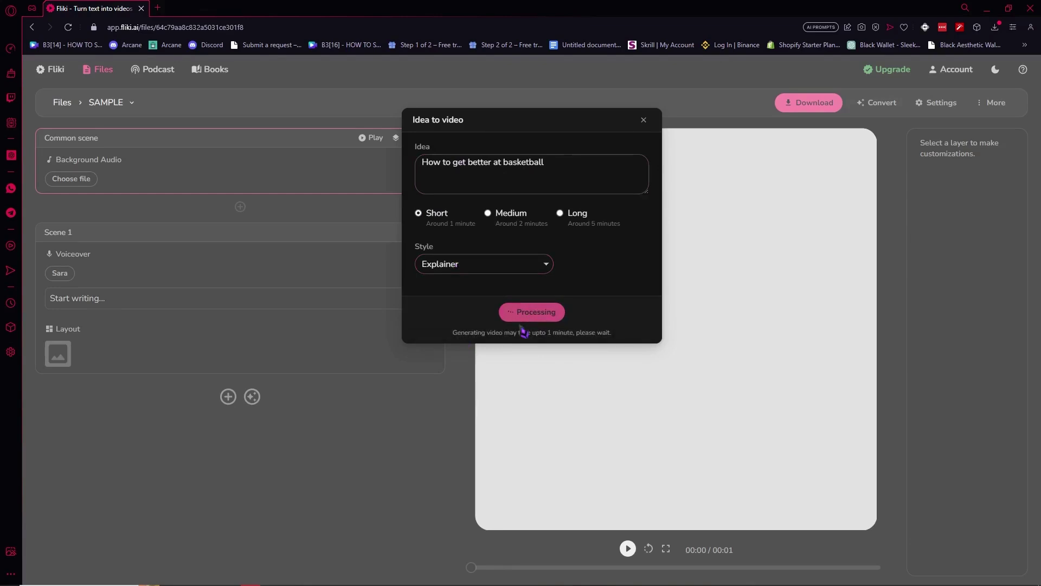
{"action": "left_click_drag", "start_coordinate": [469, 333], "coordinate": [609, 355]}
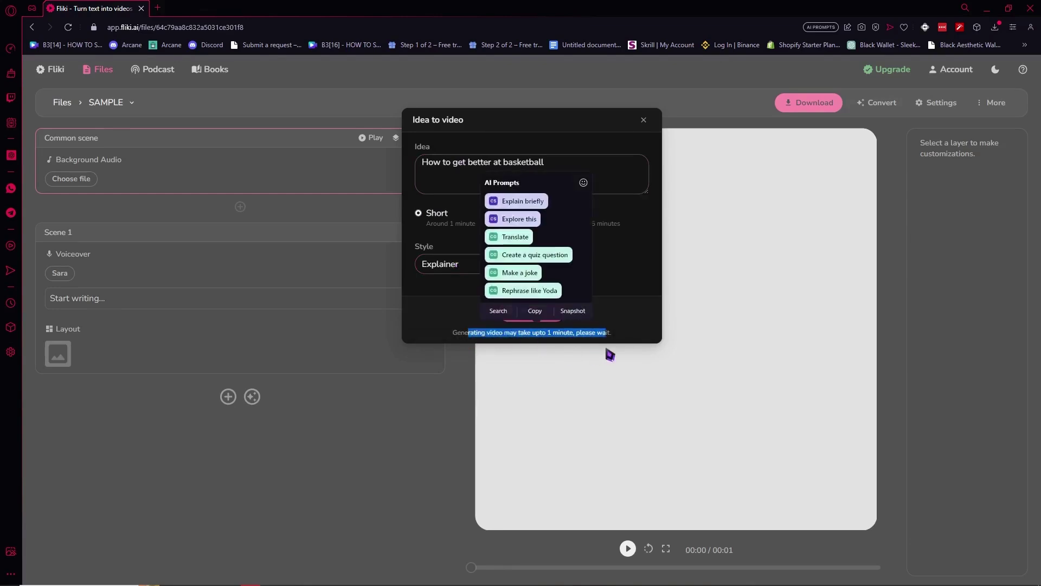
{"action": "left_click", "coordinate": [581, 342]}
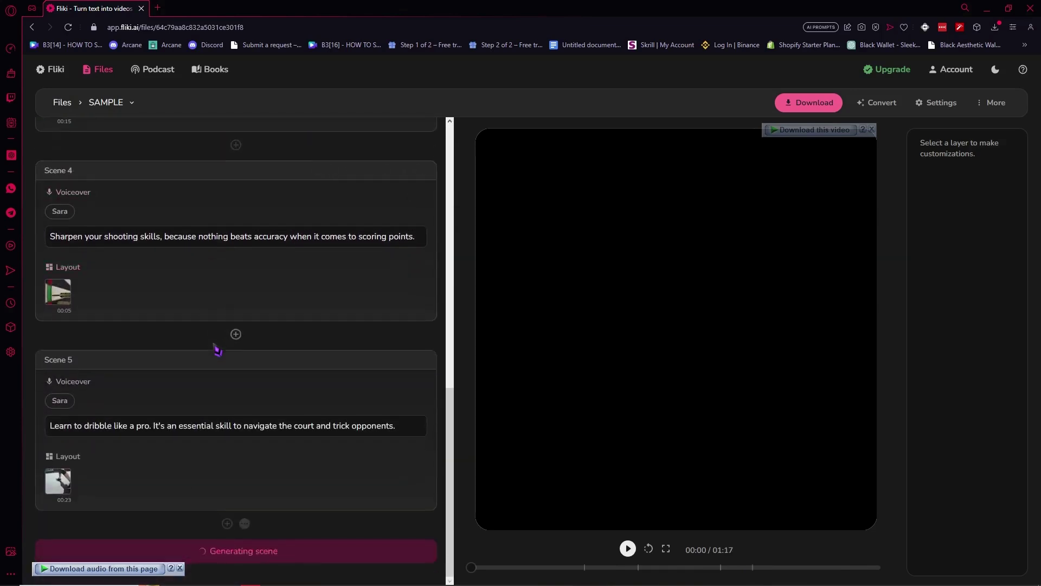
Step: Review the generated scenes and look over the voices offered for the Scene 7 voiceover, keeping the current voice
{"action": "scroll", "coordinate": [226, 348], "scroll_direction": "up", "scroll_amount": 10}
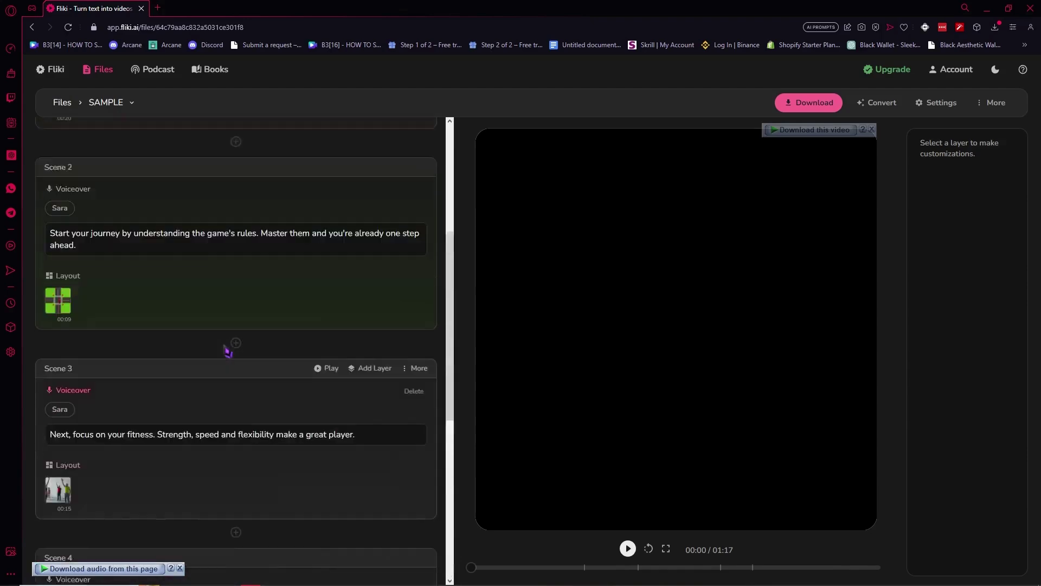
{"action": "scroll", "coordinate": [181, 337], "scroll_direction": "down", "scroll_amount": 10}
{"action": "scroll", "coordinate": [183, 339], "scroll_direction": "up", "scroll_amount": 8}
{"action": "scroll", "coordinate": [183, 338], "scroll_direction": "up", "scroll_amount": 3}
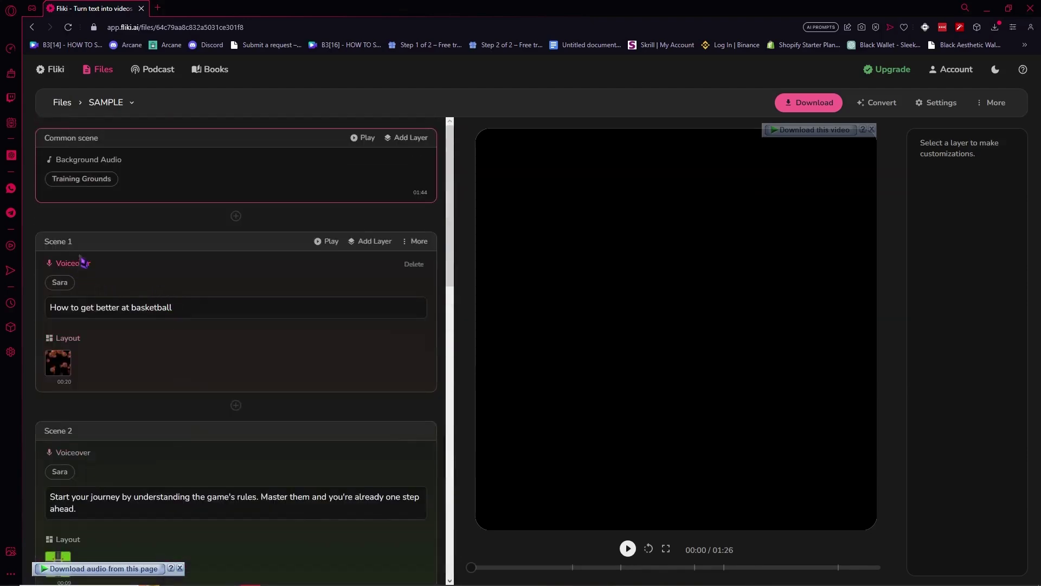
{"action": "scroll", "coordinate": [71, 279], "scroll_direction": "down", "scroll_amount": 10}
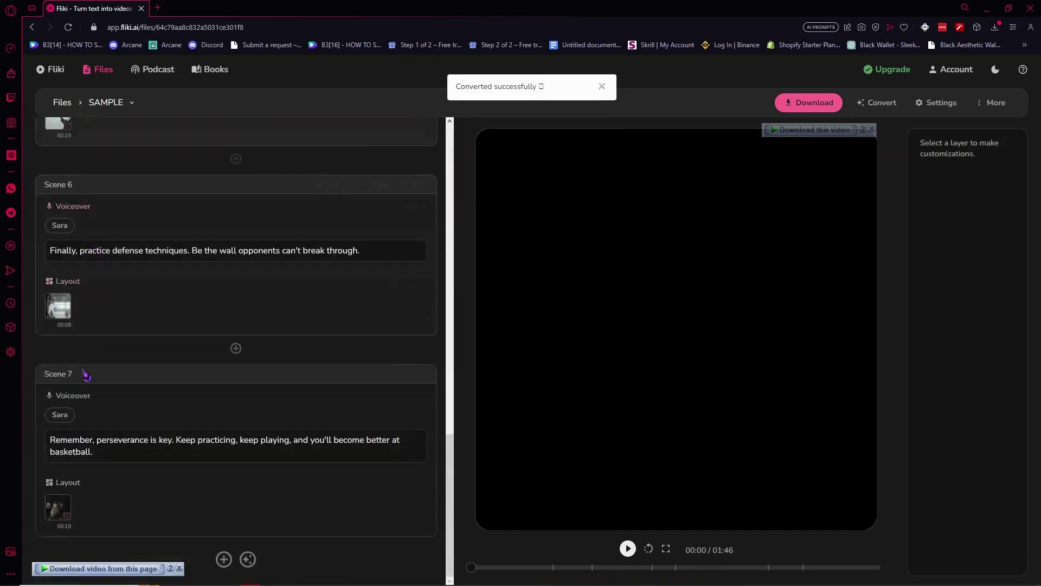
{"action": "left_click", "coordinate": [65, 418]}
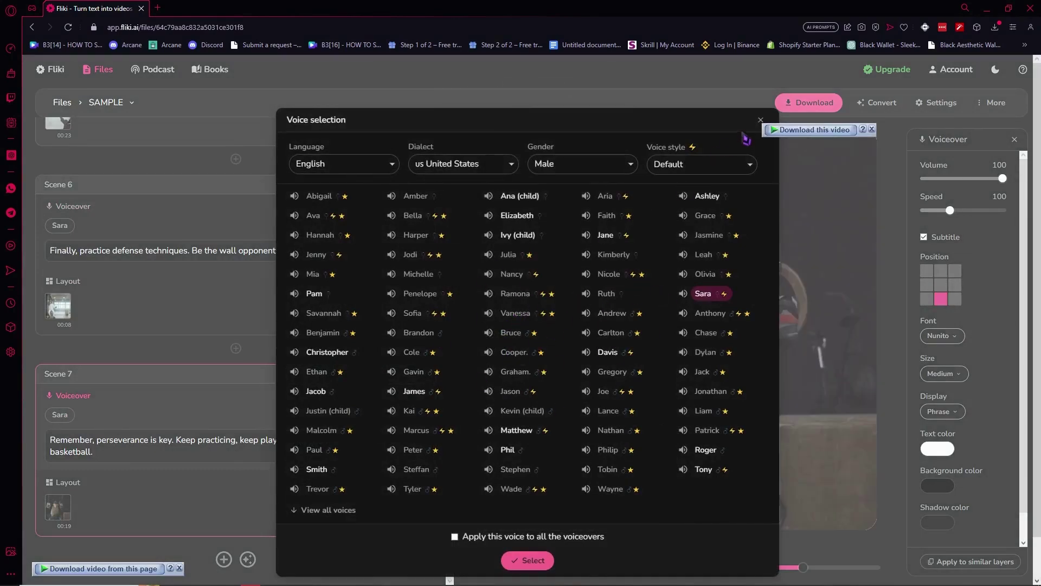
{"action": "left_click", "coordinate": [761, 119]}
Step: Preview the generated video from its beginning, skipping ahead to sample the dribbling and defense scenes
{"action": "scroll", "coordinate": [217, 394], "scroll_direction": "up", "scroll_amount": 5}
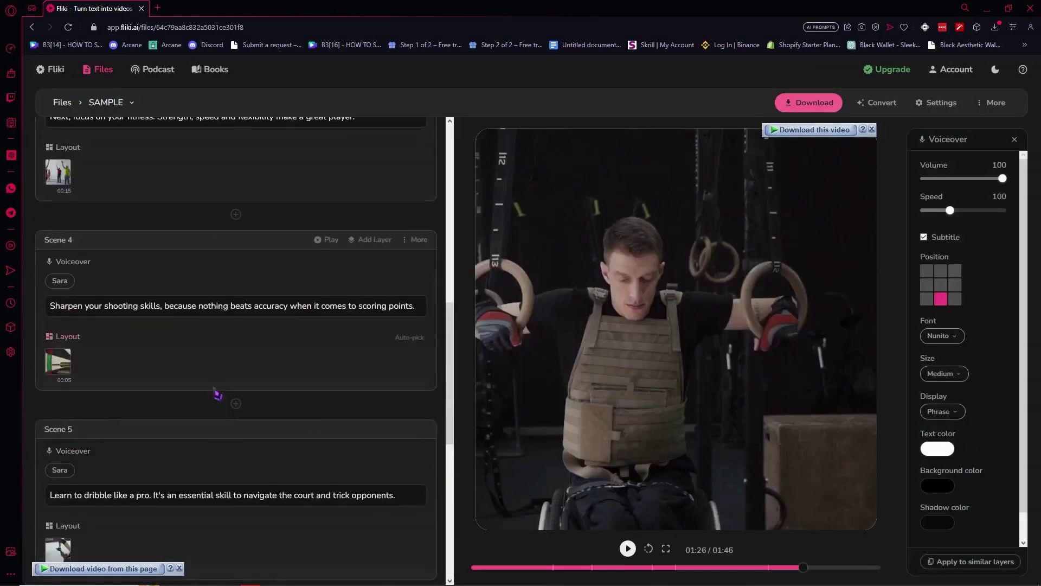
{"action": "scroll", "coordinate": [217, 394], "scroll_direction": "up", "scroll_amount": 8}
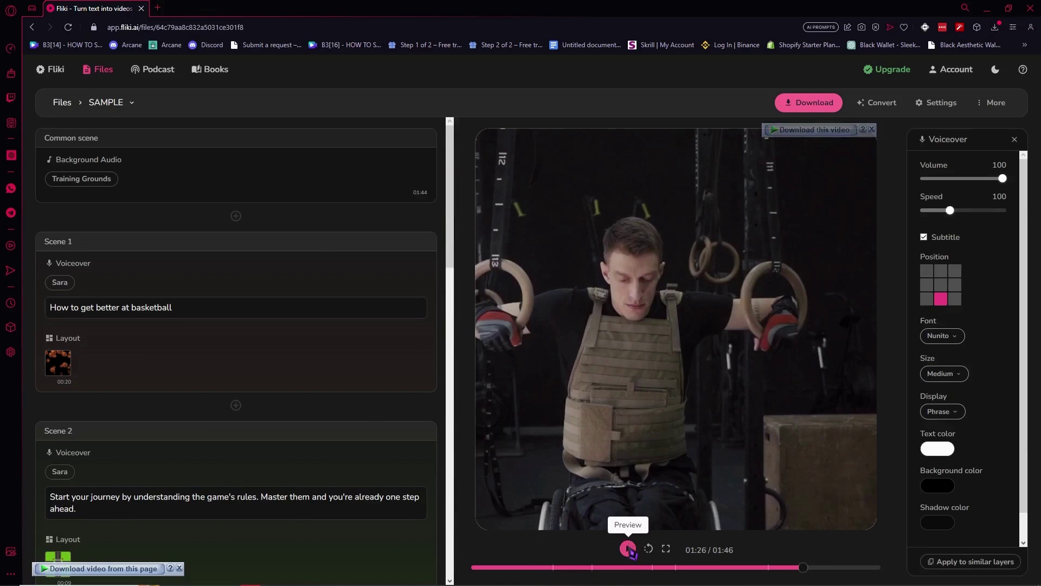
{"action": "left_click", "coordinate": [472, 567]}
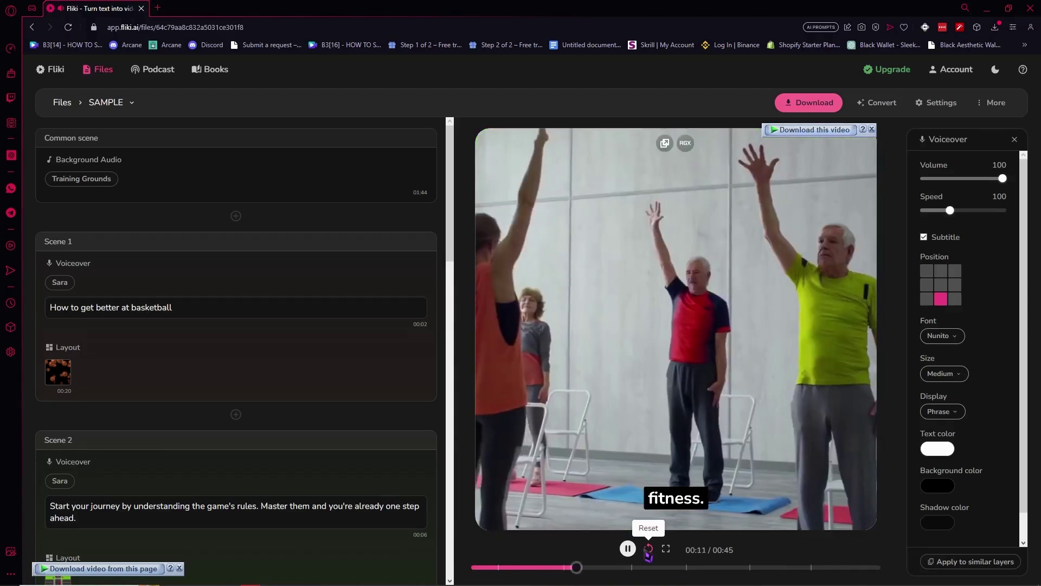
{"action": "left_click_drag", "start_coordinate": [637, 574], "coordinate": [714, 569]}
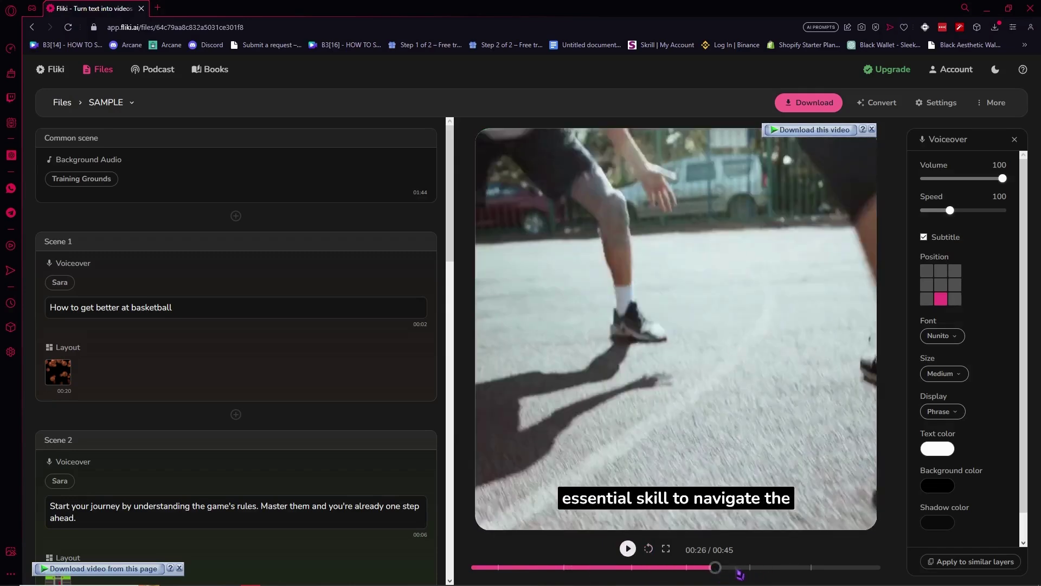
{"action": "left_click", "coordinate": [628, 549]}
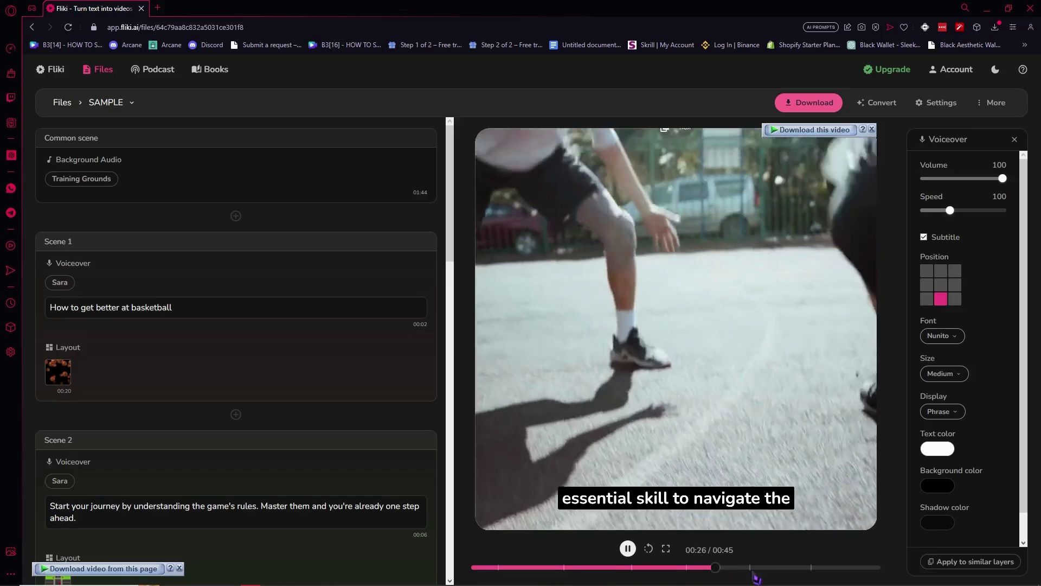
{"action": "left_click", "coordinate": [774, 569]}
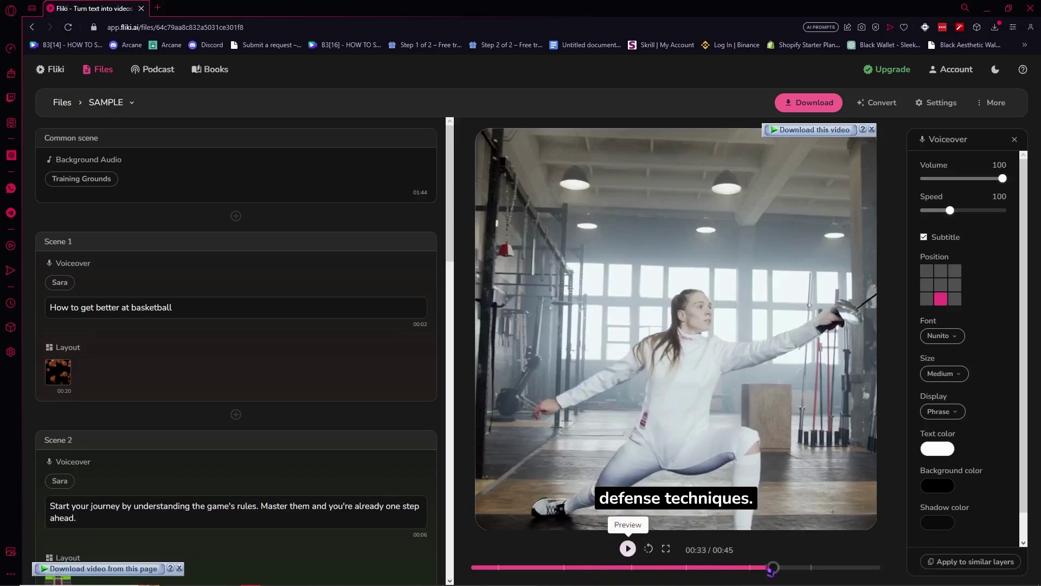
{"action": "left_click_drag", "start_coordinate": [822, 568], "coordinate": [785, 568]}
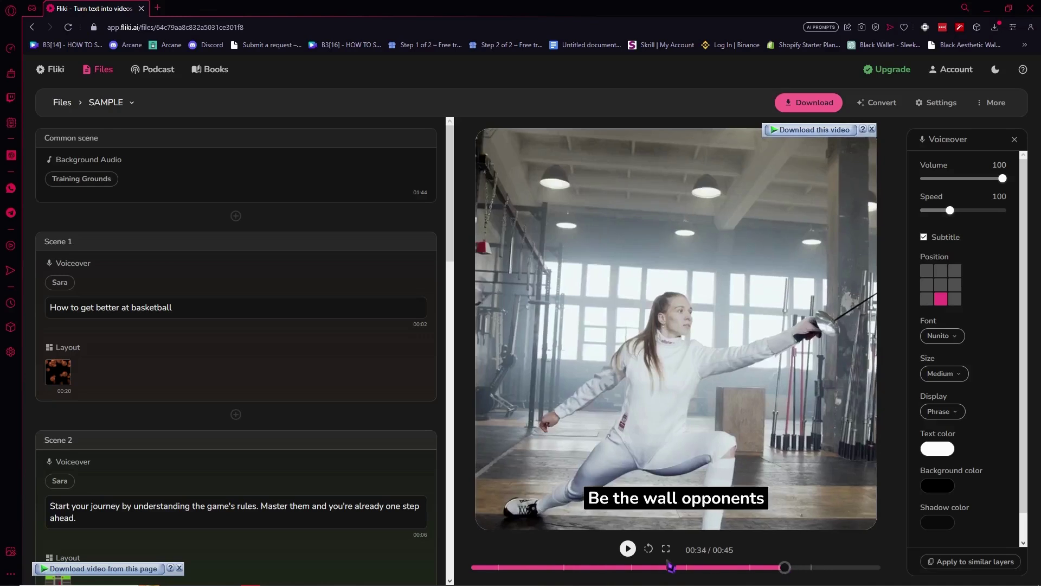
{"action": "left_click", "coordinate": [629, 552]}
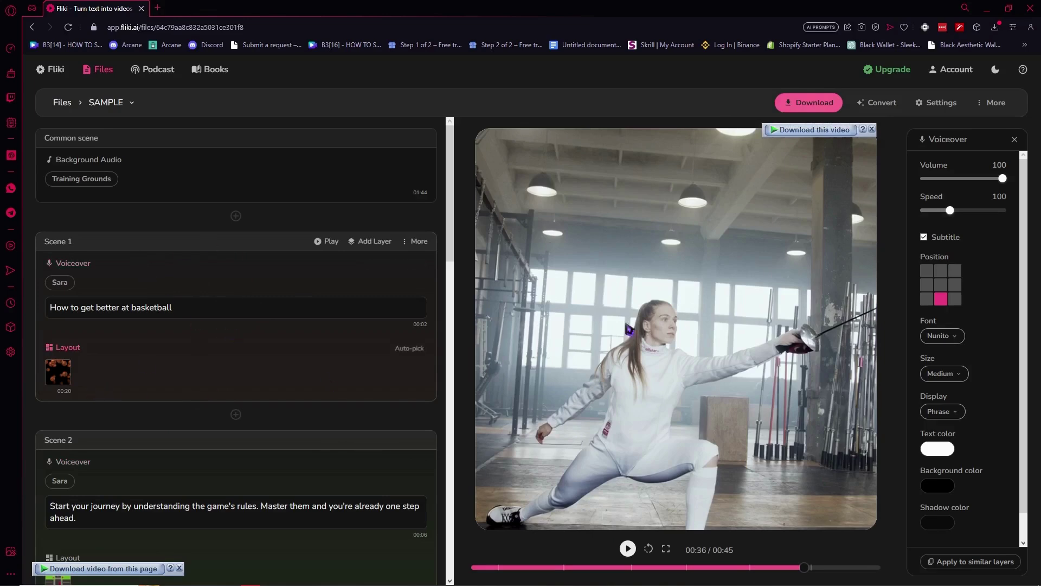
Step: Browse the stock library, AI Art and My library media sources for the Scene 1 layout without replacing its clip
{"action": "left_click", "coordinate": [109, 384]}
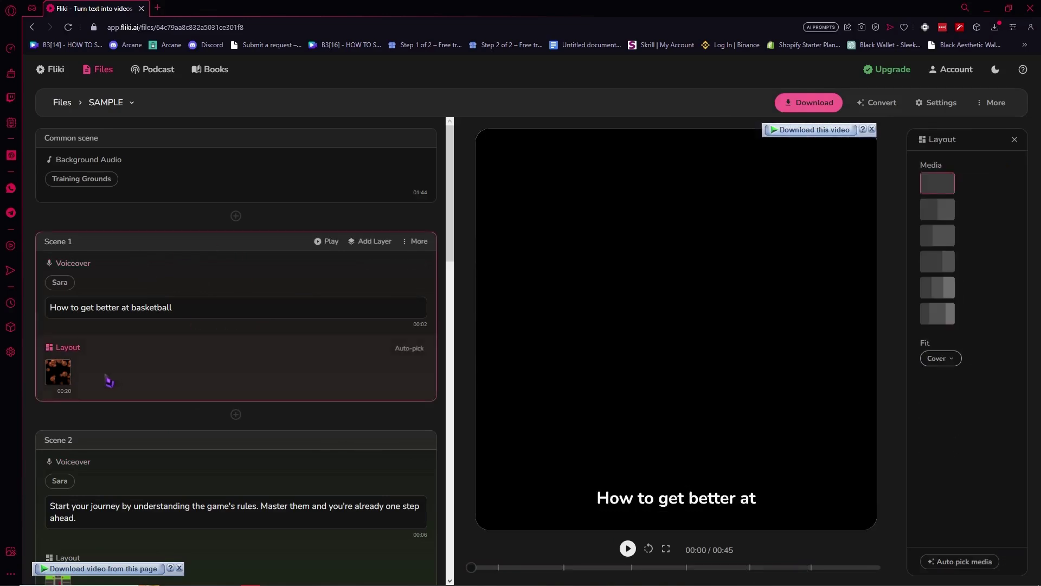
{"action": "left_click", "coordinate": [58, 372]}
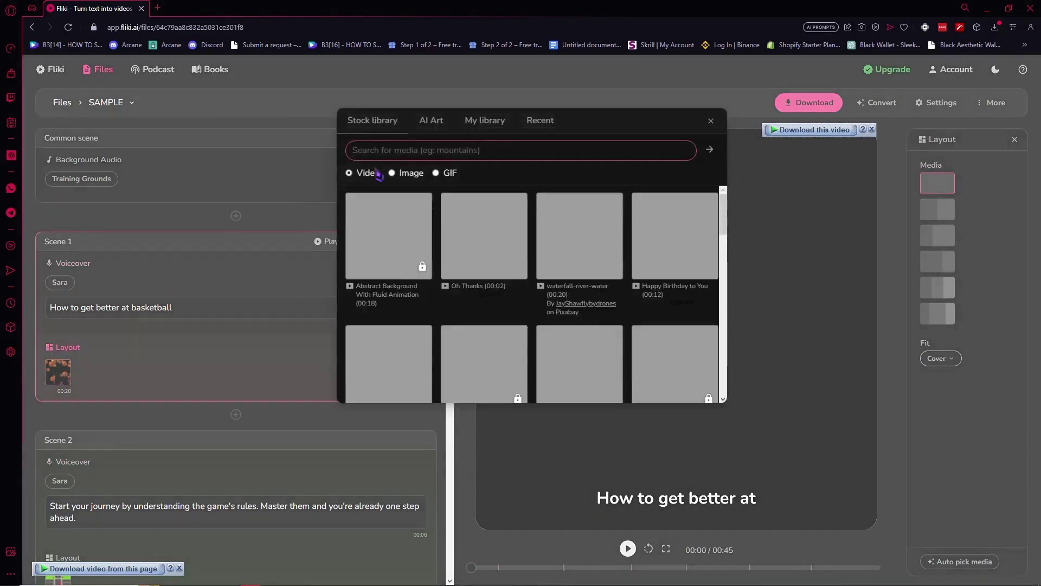
{"action": "scroll", "coordinate": [462, 267], "scroll_direction": "down", "scroll_amount": 10}
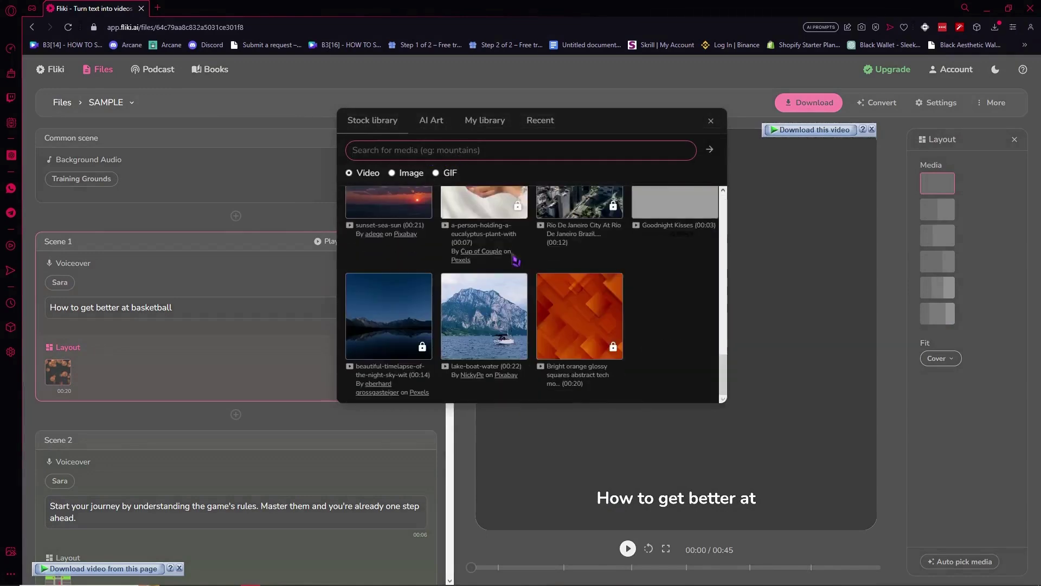
{"action": "left_click", "coordinate": [439, 130]}
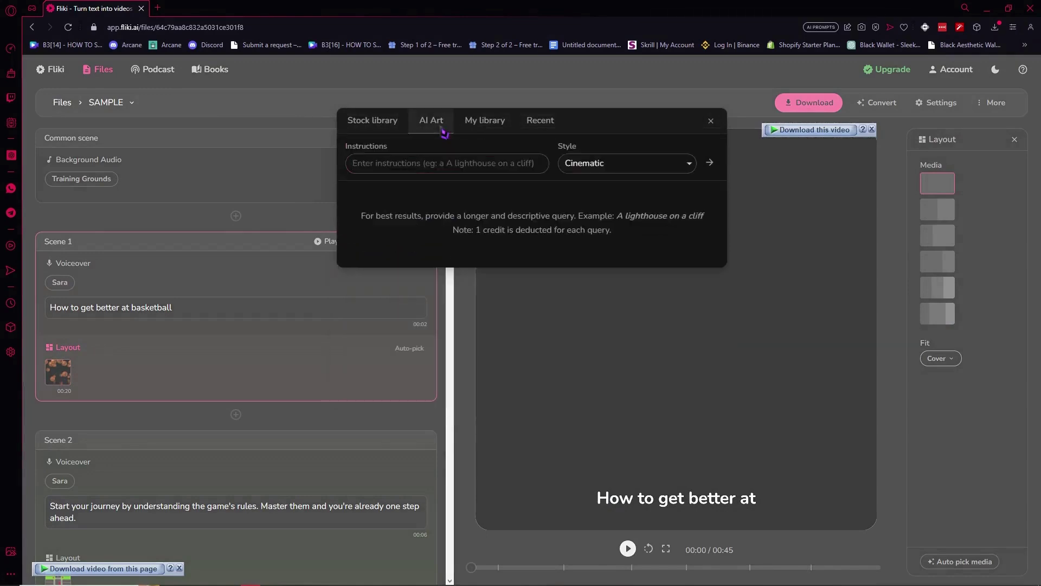
{"action": "left_click", "coordinate": [488, 130]}
{"action": "left_click", "coordinate": [711, 121]}
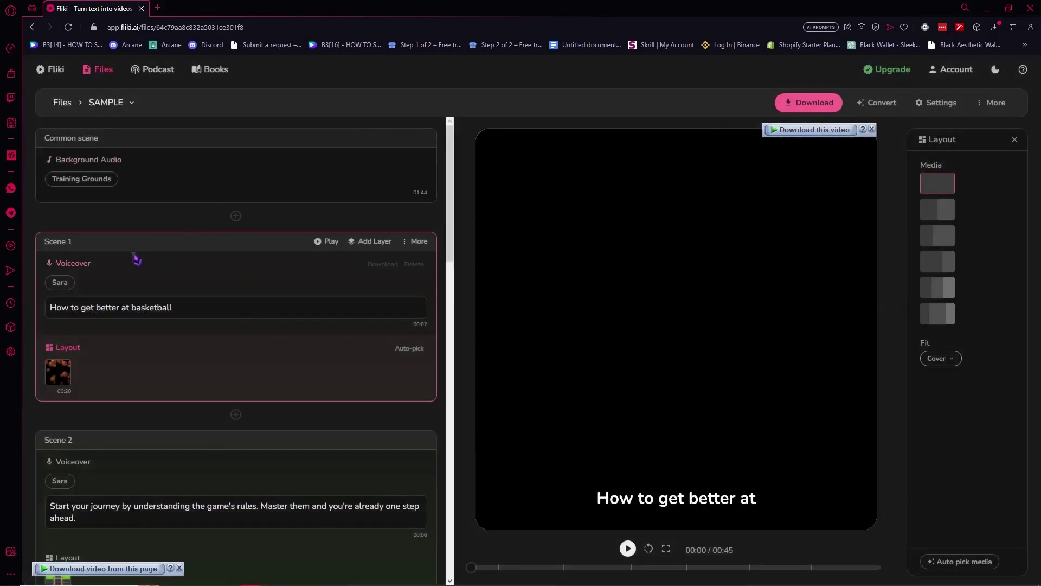
Step: Select the voiceover text of Scene 2
{"action": "left_click", "coordinate": [142, 516]}
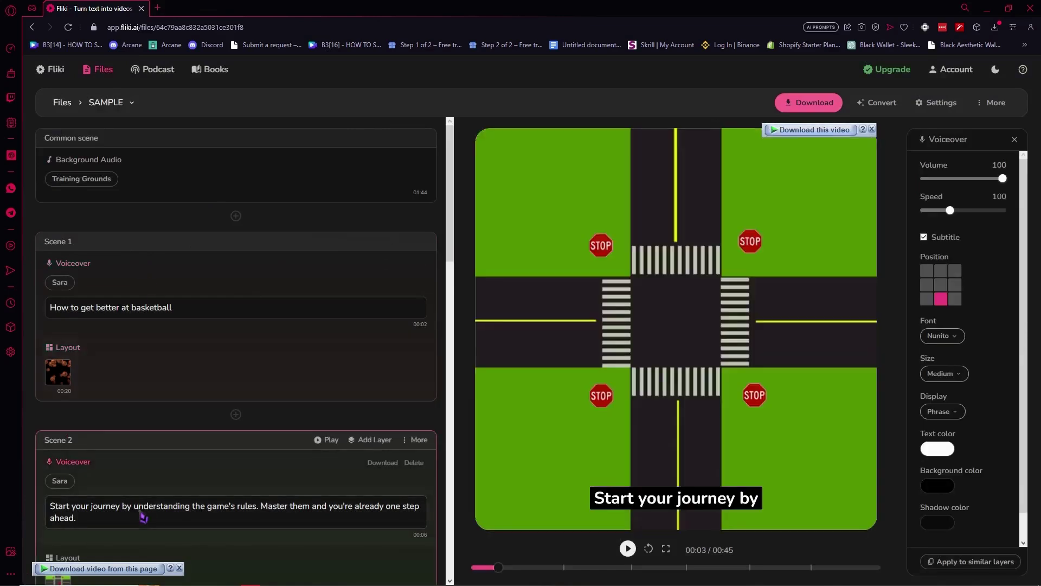